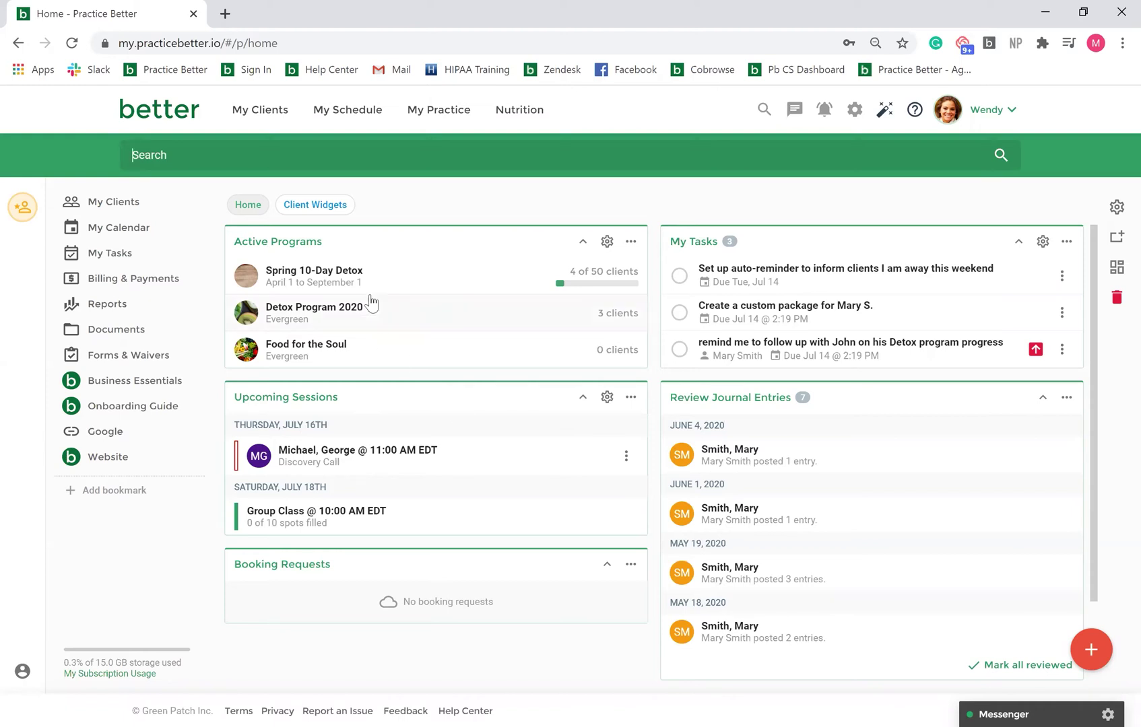
Go to My Practice > Forms & Waivers and reveal the options for adding a new form.
{"action": "left_click", "coordinate": [409, 115]}
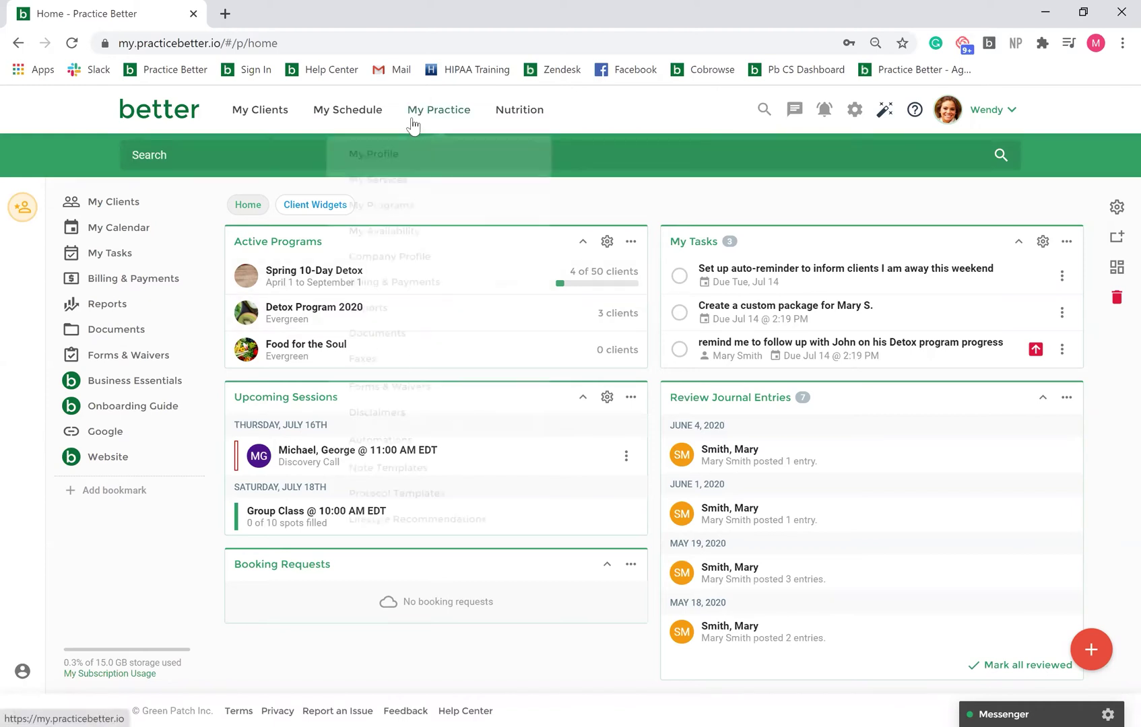
{"action": "left_click", "coordinate": [420, 387]}
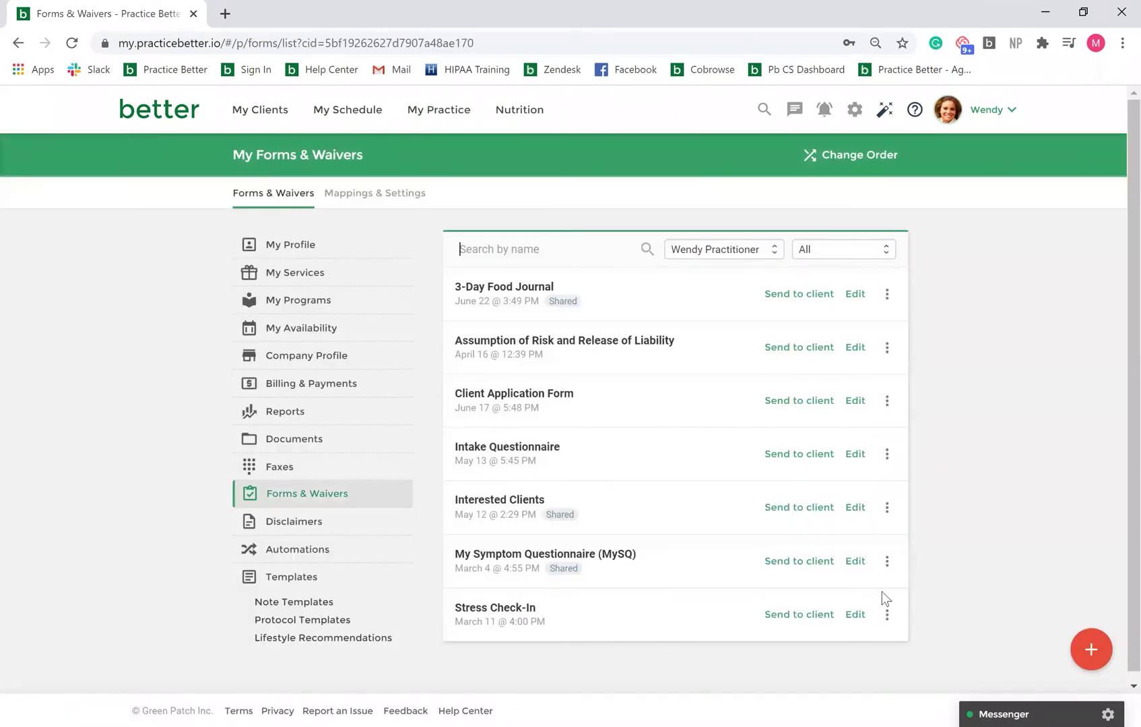
{"action": "left_click", "coordinate": [1078, 656]}
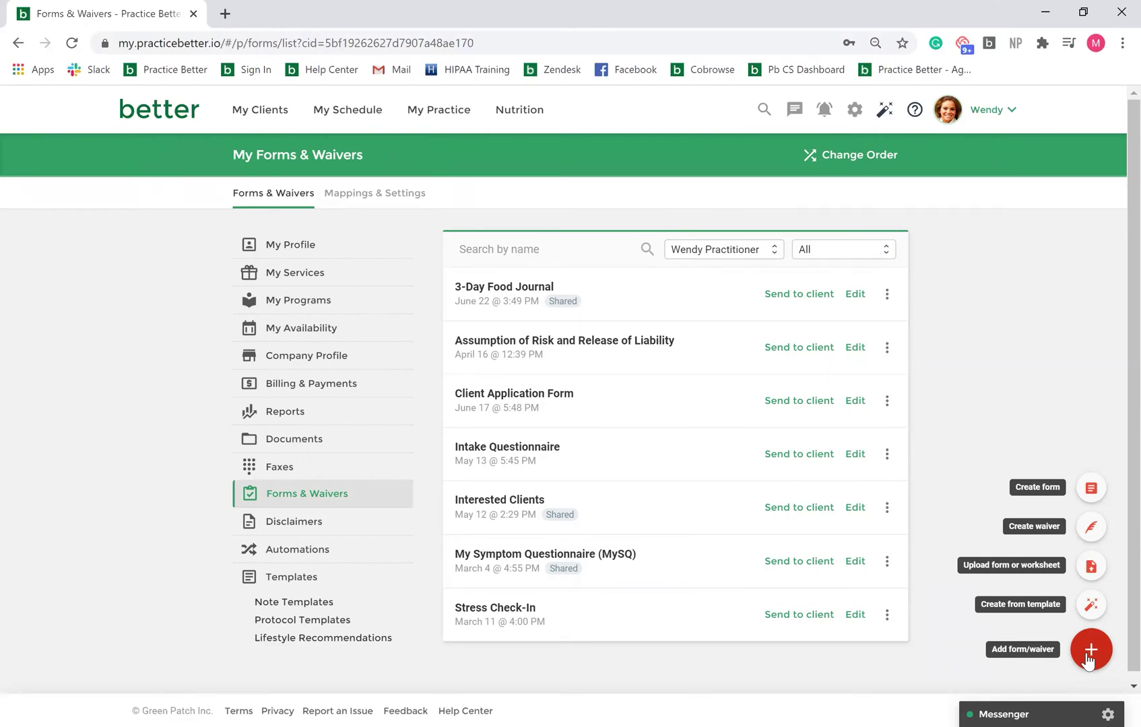
Choose Create from template to list the ready-made form templates.
{"action": "left_click", "coordinate": [1091, 605]}
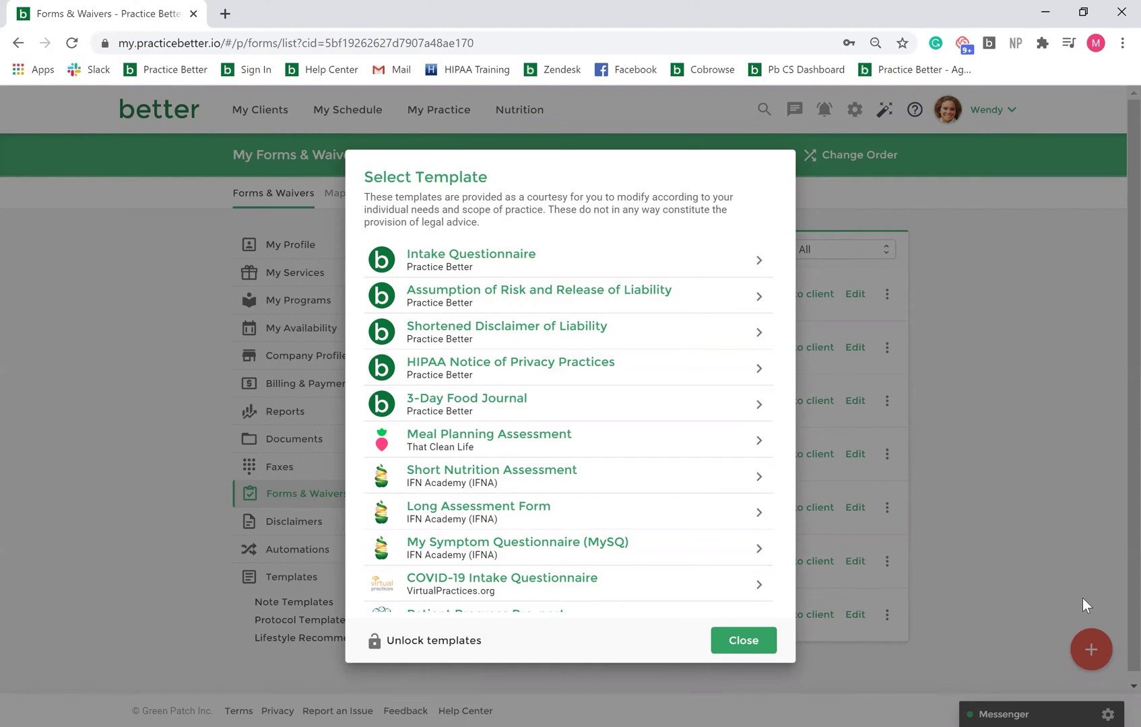
Close the templates, edit the Intake Questionnaire, and trial-place then cancel a Multiple choice question.
{"action": "left_click", "coordinate": [757, 648]}
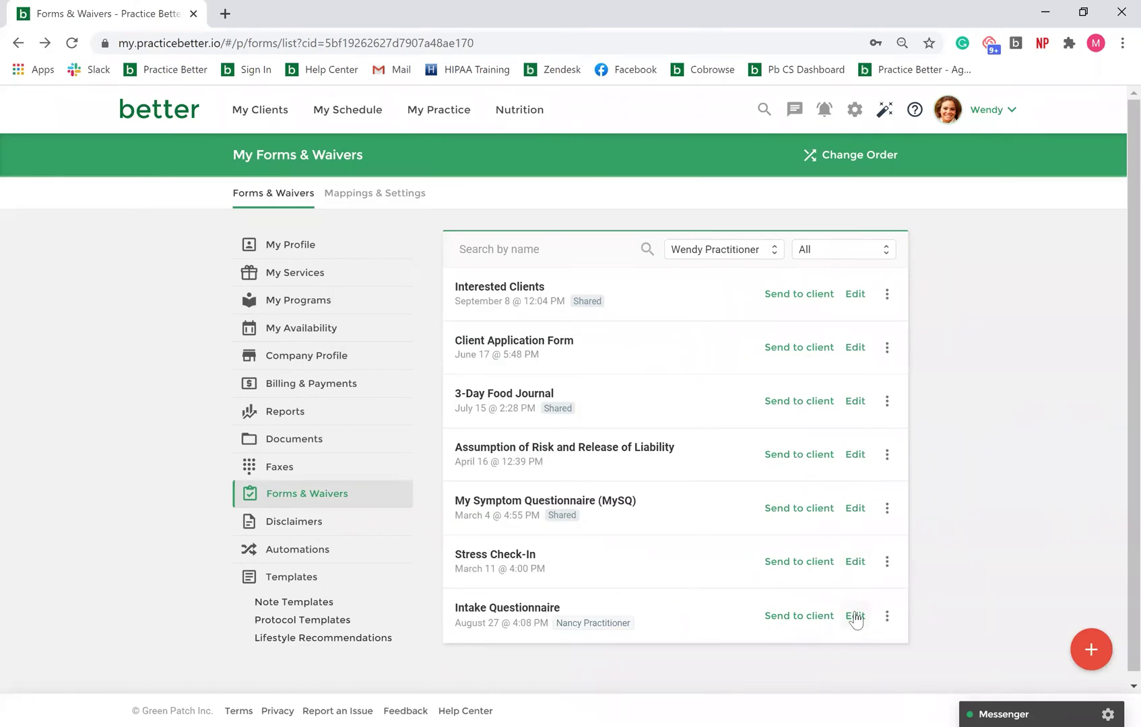
{"action": "left_click", "coordinate": [854, 615]}
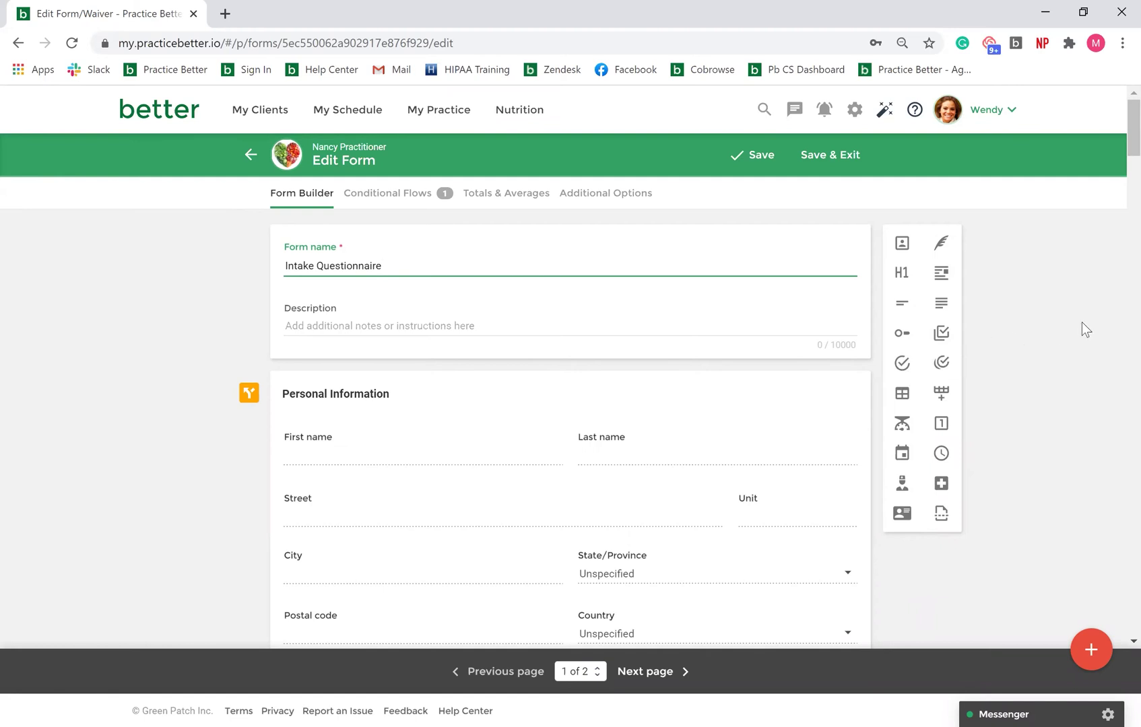
{"action": "scroll", "coordinate": [1082, 322], "scroll_direction": "down", "scroll_amount": 6}
{"action": "scroll", "coordinate": [1082, 328], "scroll_direction": "down", "scroll_amount": 2}
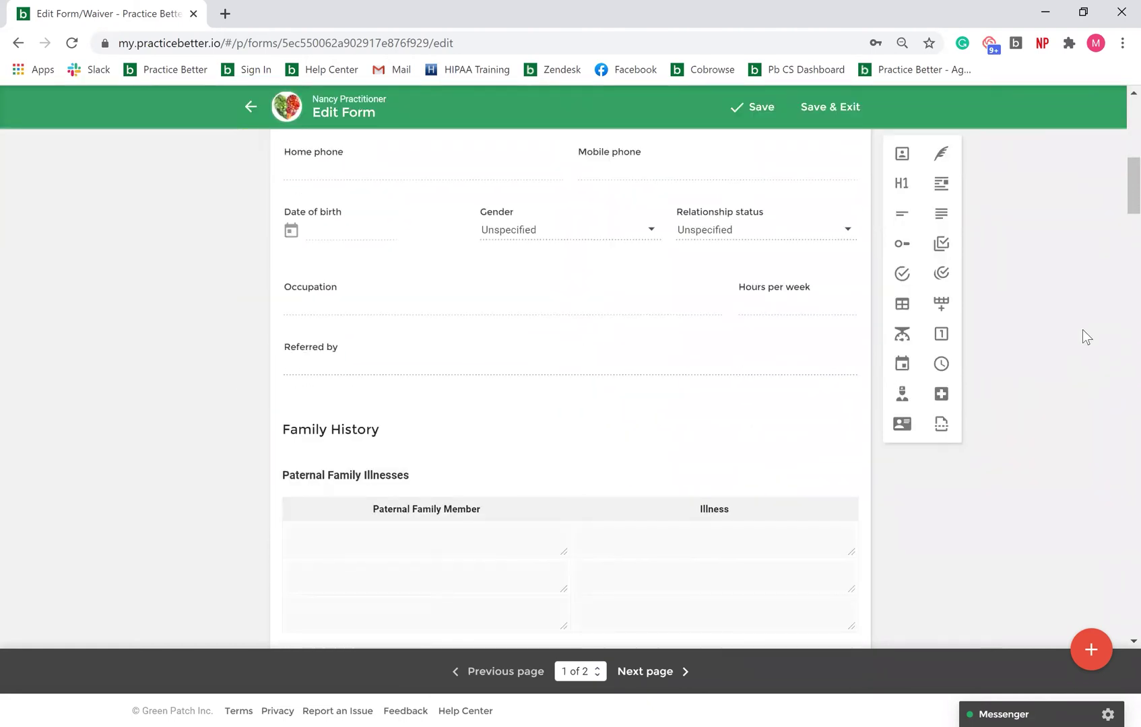
{"action": "left_click_drag", "start_coordinate": [906, 279], "coordinate": [701, 371]}
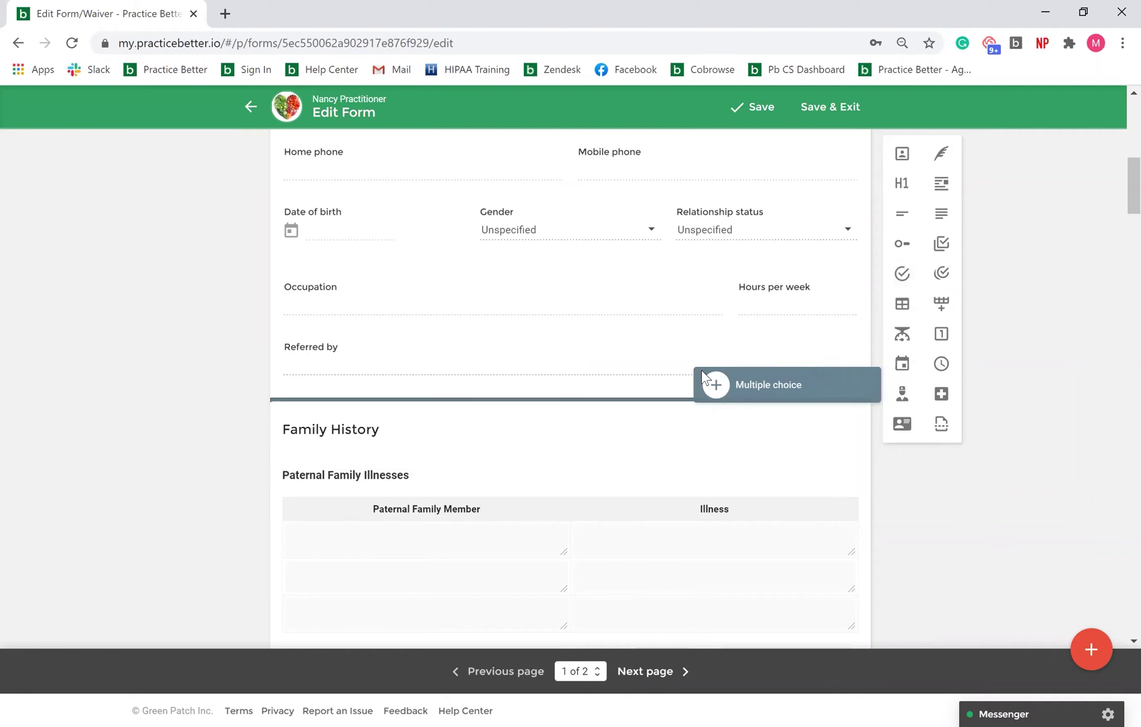
{"action": "left_click_drag", "start_coordinate": [702, 371], "coordinate": [945, 337]}
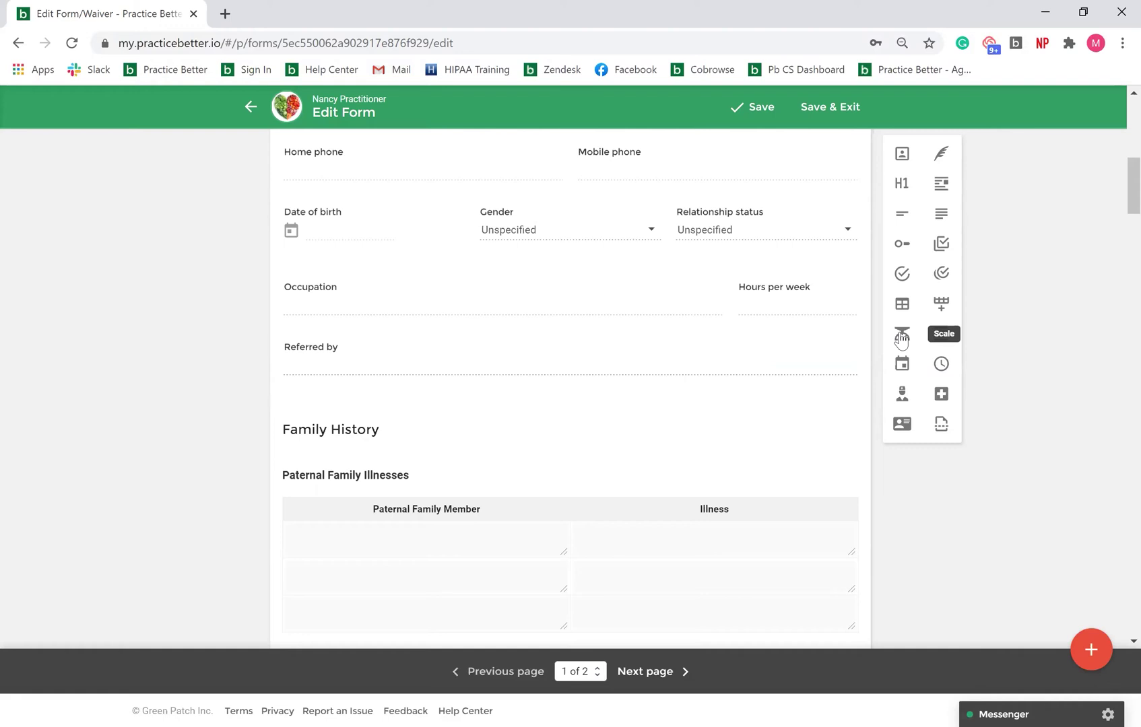
{"action": "scroll", "coordinate": [886, 522], "scroll_direction": "down", "scroll_amount": 2}
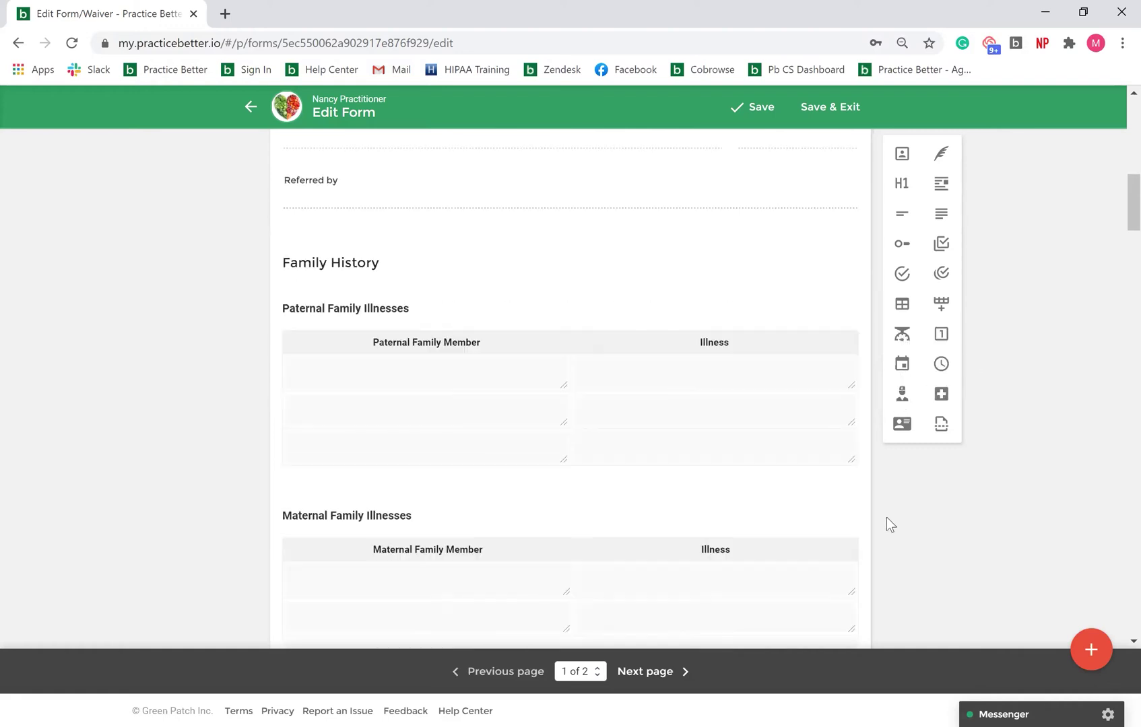
{"action": "mouse_move", "coordinate": [740, 392]}
{"action": "left_click", "coordinate": [942, 155]}
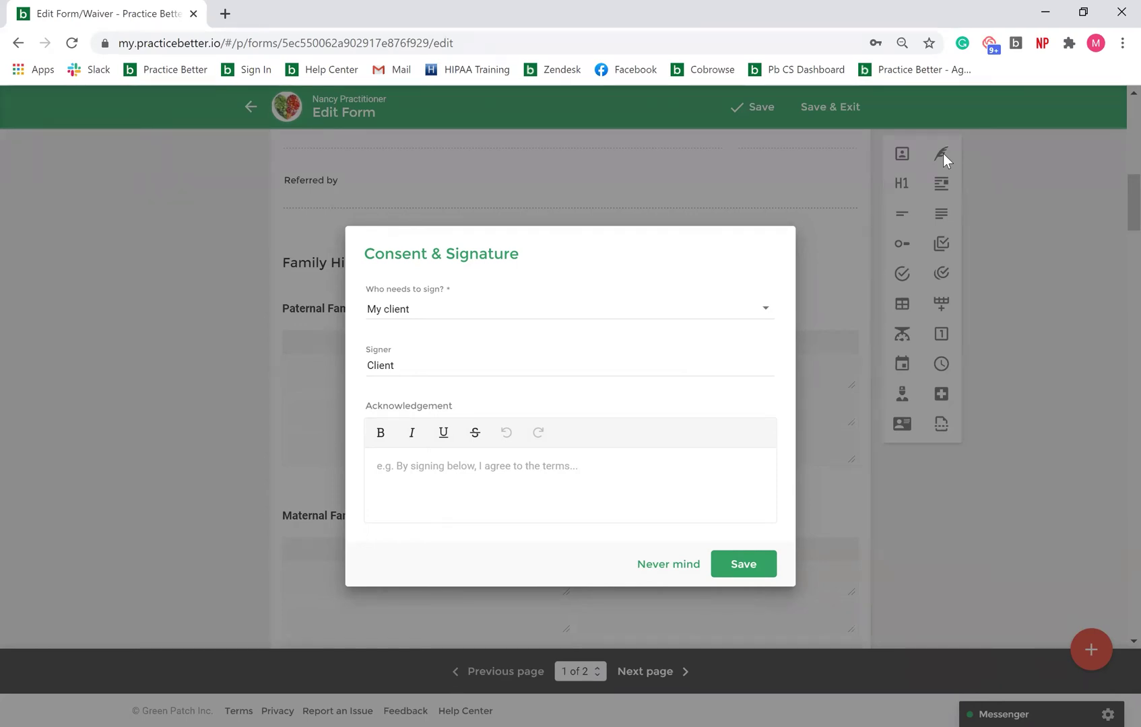
{"action": "left_click", "coordinate": [673, 566]}
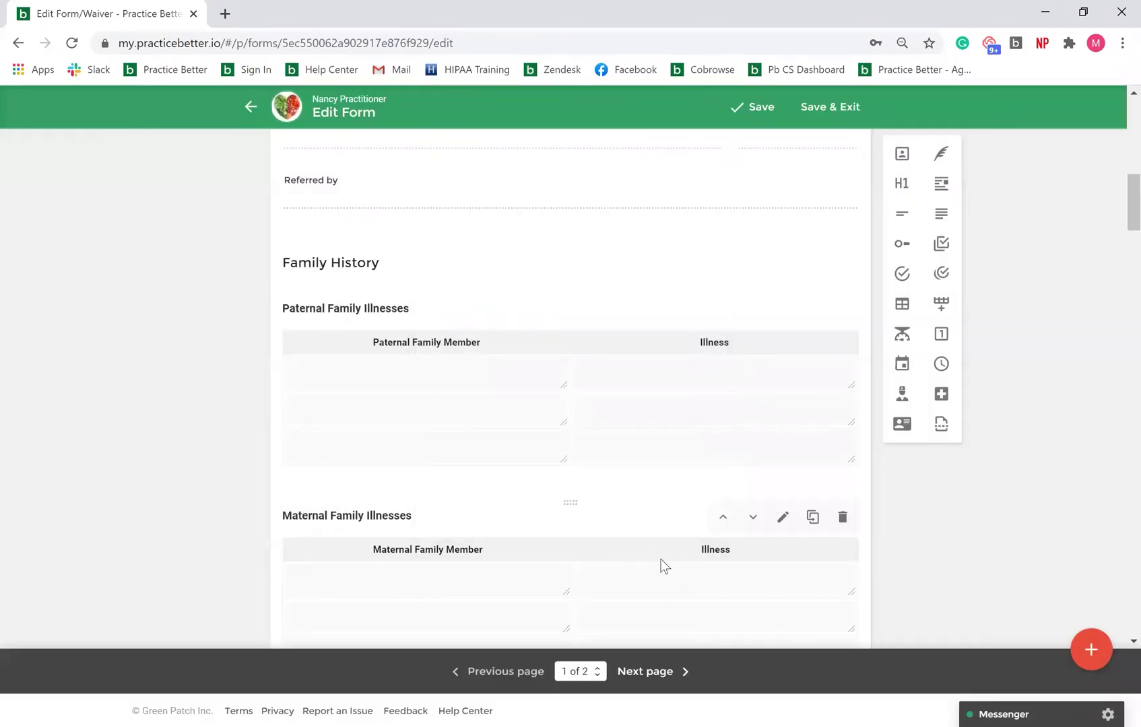
{"action": "scroll", "coordinate": [661, 559], "scroll_direction": "up", "scroll_amount": 12}
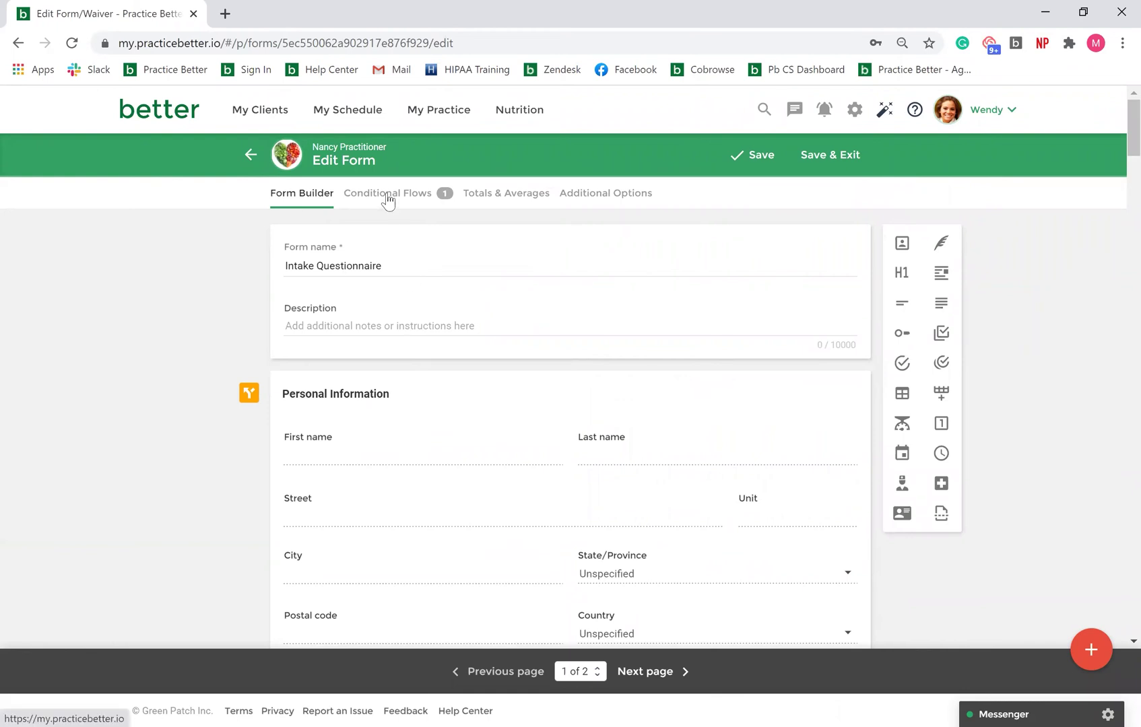
Review the gender-based flow that shows the birth control question, then close it unchanged.
{"action": "left_click", "coordinate": [388, 196]}
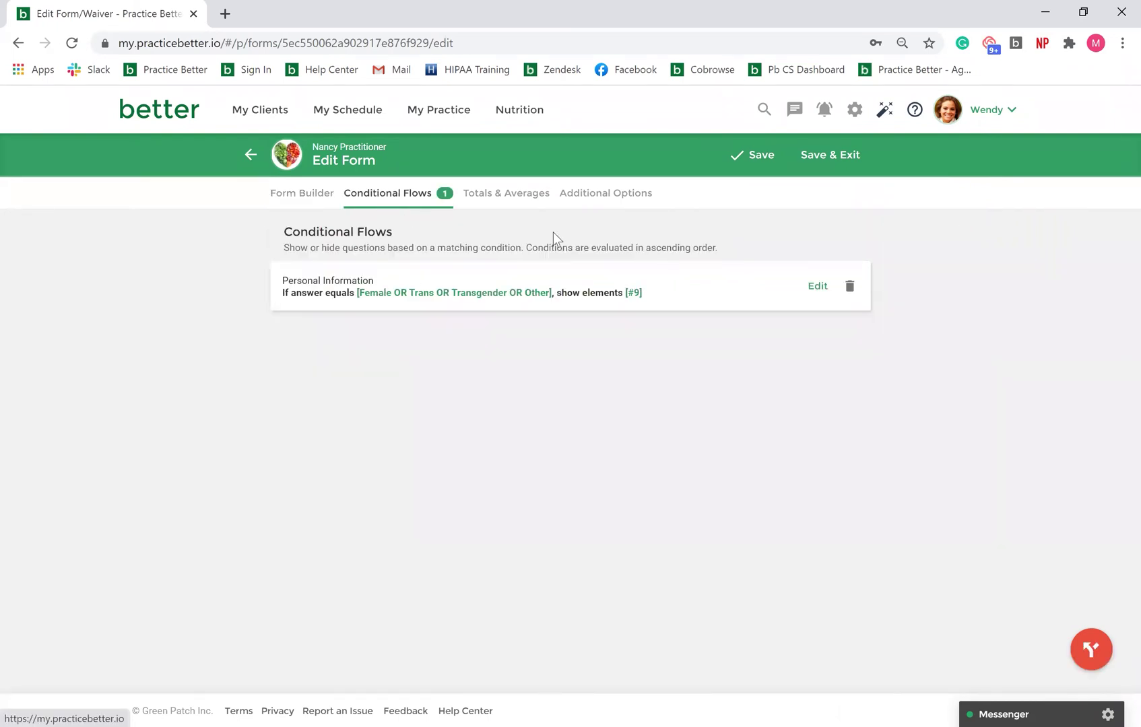
{"action": "left_click", "coordinate": [818, 286]}
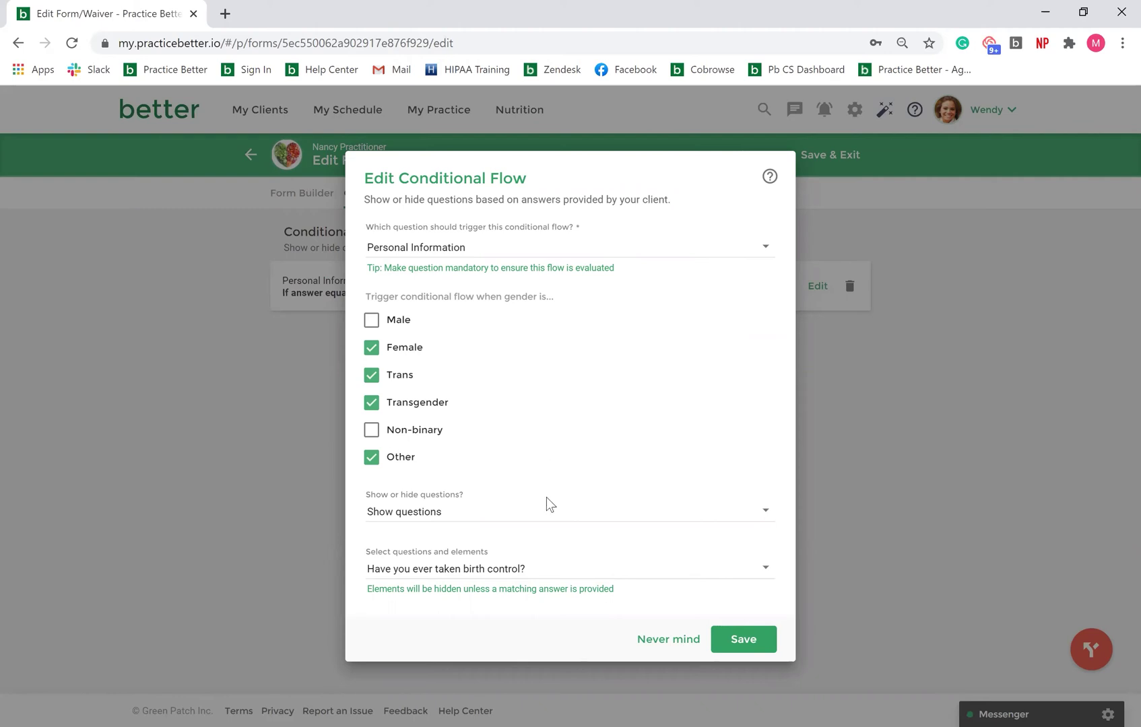
{"action": "left_click", "coordinate": [543, 570]}
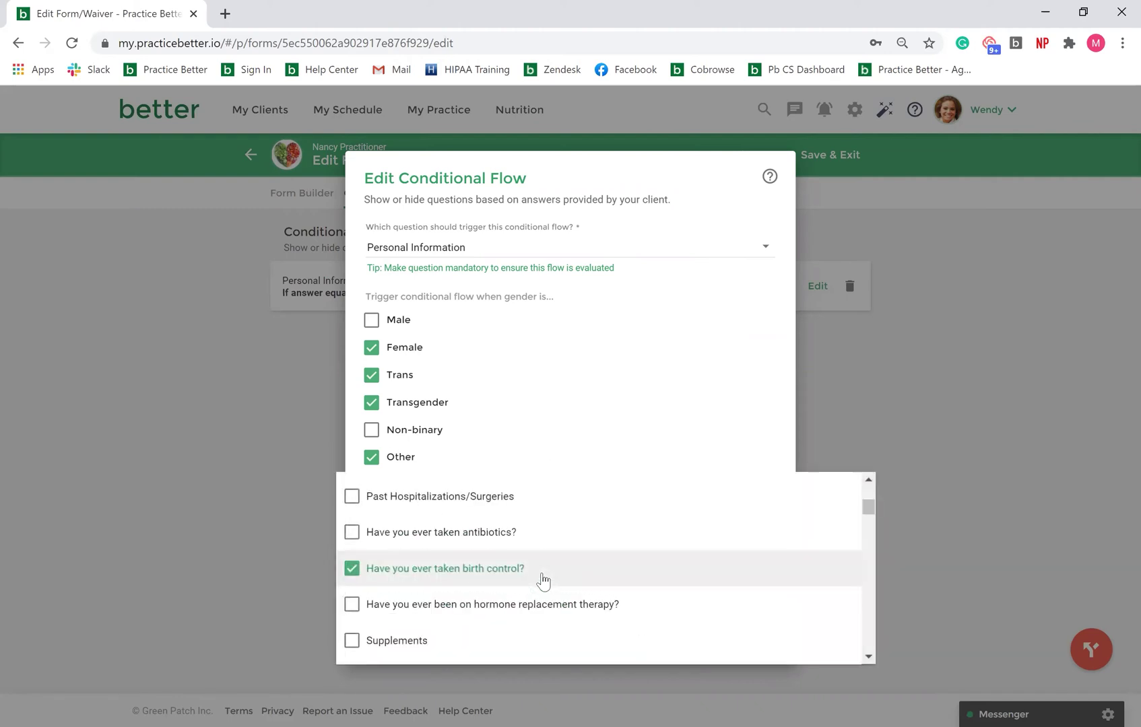
{"action": "left_click", "coordinate": [581, 366]}
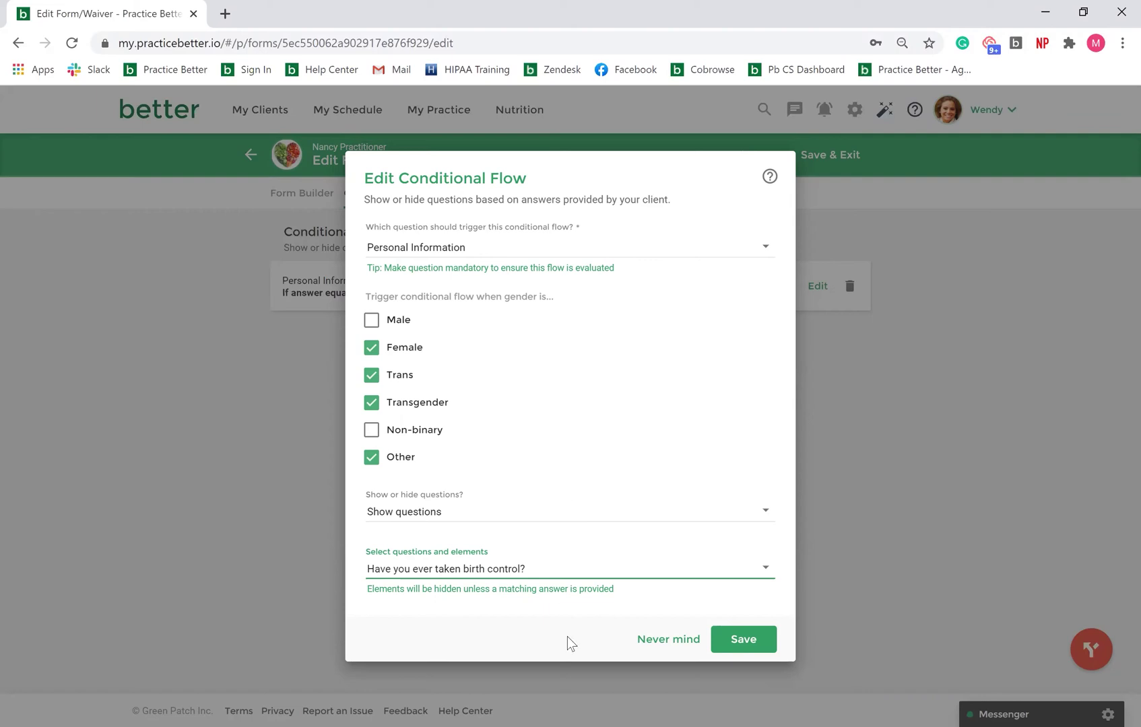
{"action": "left_click", "coordinate": [652, 642]}
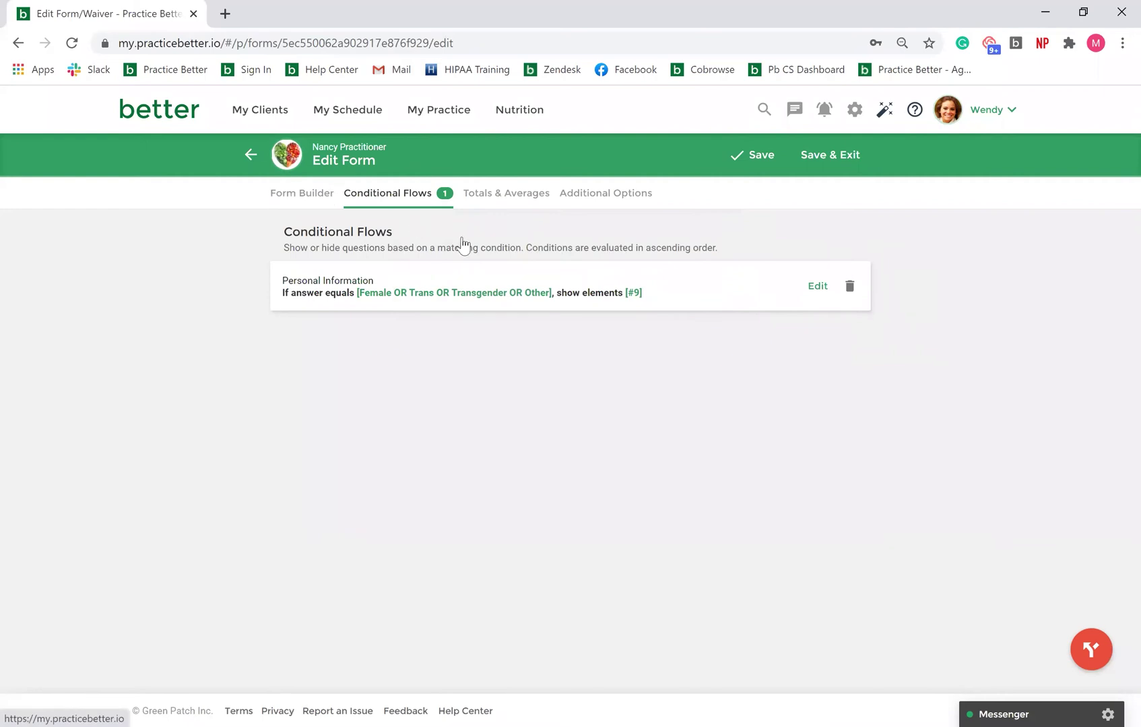
In Form Builder, set the hormone therapy question's 'If so, when?' follow-up to appear When Yes.
{"action": "left_click", "coordinate": [320, 192]}
{"action": "scroll", "coordinate": [529, 409], "scroll_direction": "down", "scroll_amount": 10}
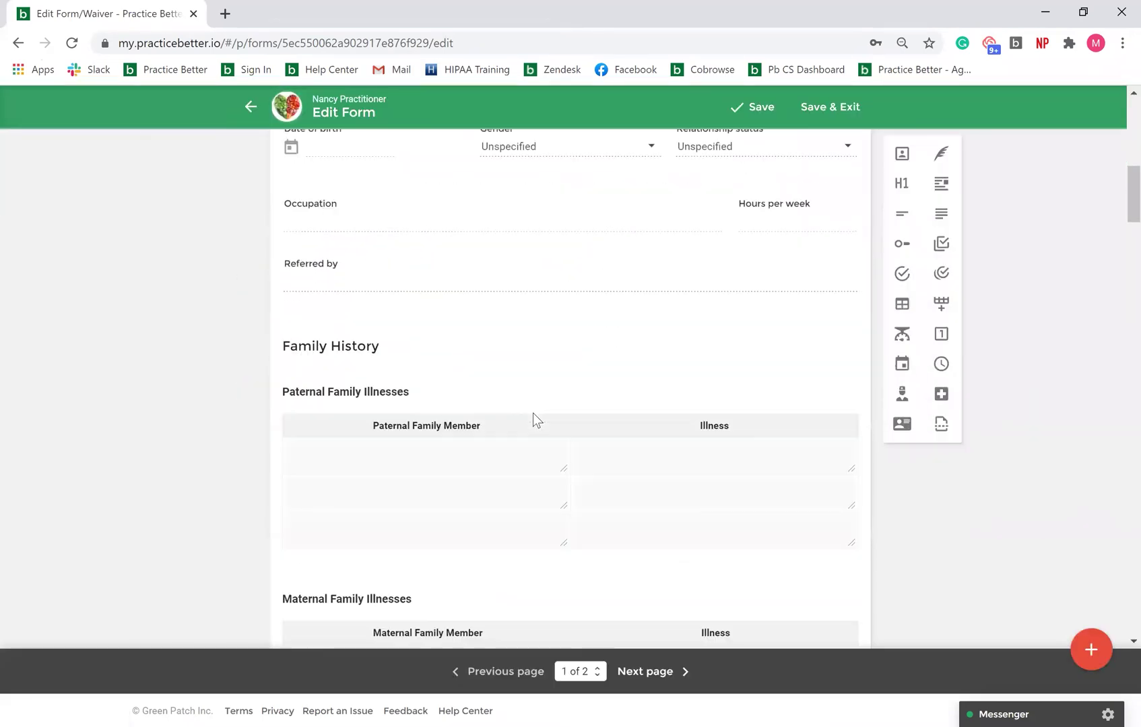
{"action": "scroll", "coordinate": [533, 412], "scroll_direction": "down", "scroll_amount": 10}
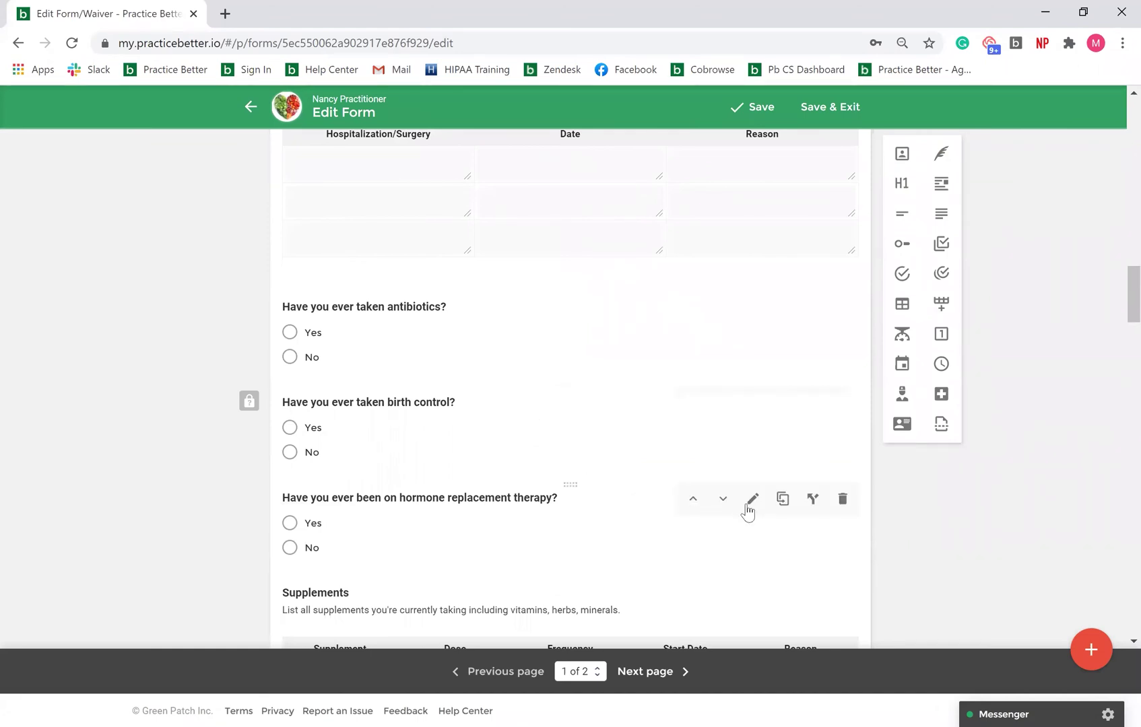
{"action": "left_click", "coordinate": [748, 510]}
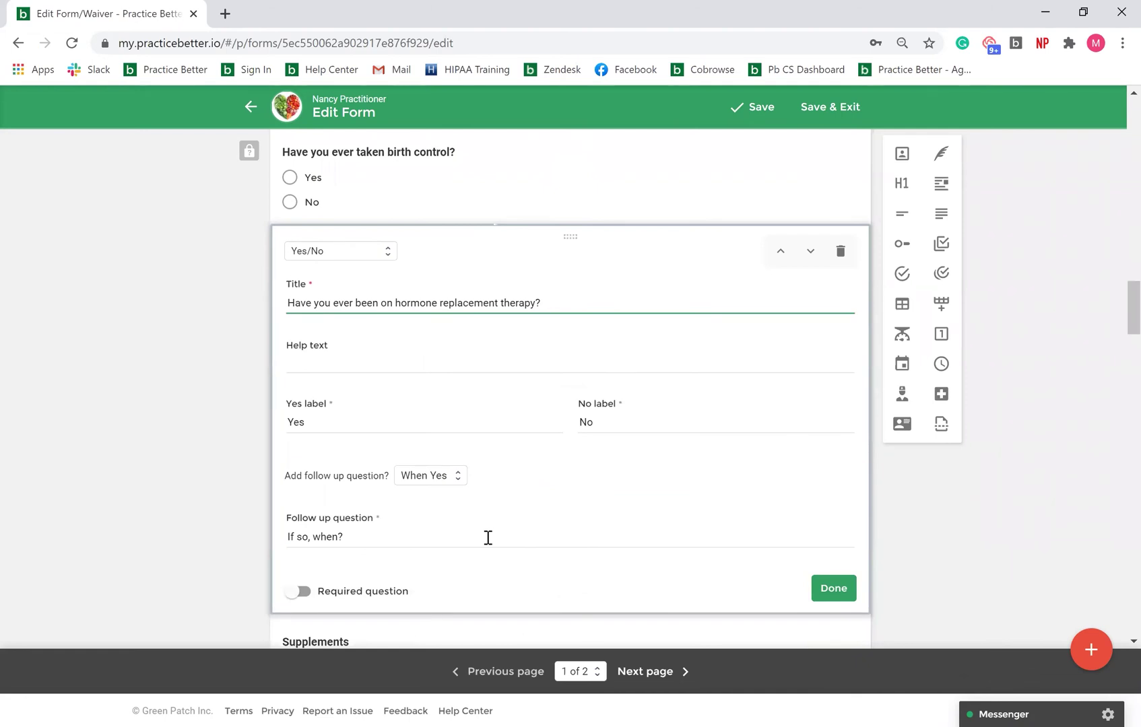
{"action": "left_click", "coordinate": [451, 478]}
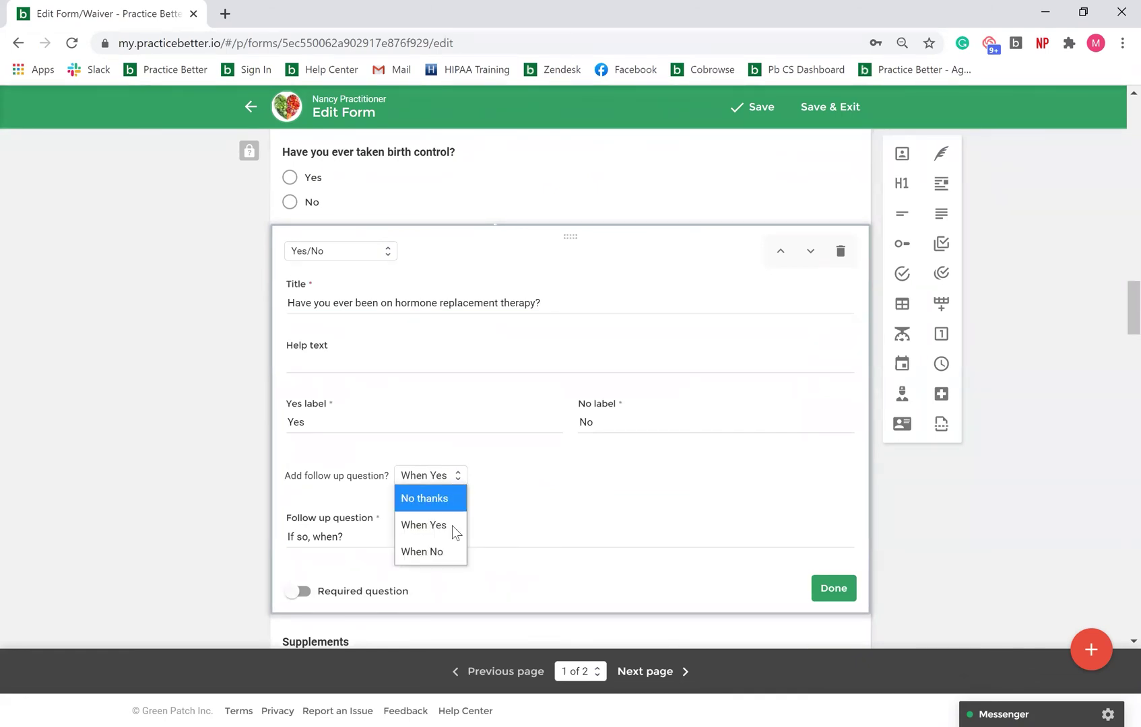
{"action": "left_click", "coordinate": [841, 596]}
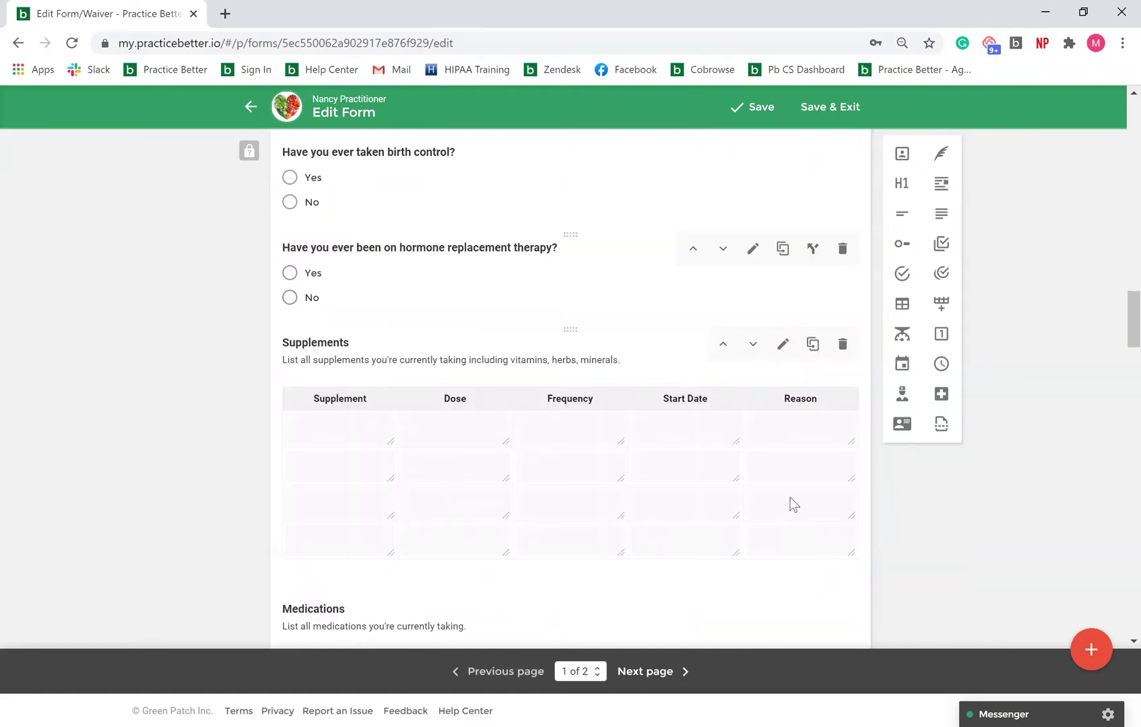
{"action": "scroll", "coordinate": [793, 505], "scroll_direction": "up", "scroll_amount": 20}
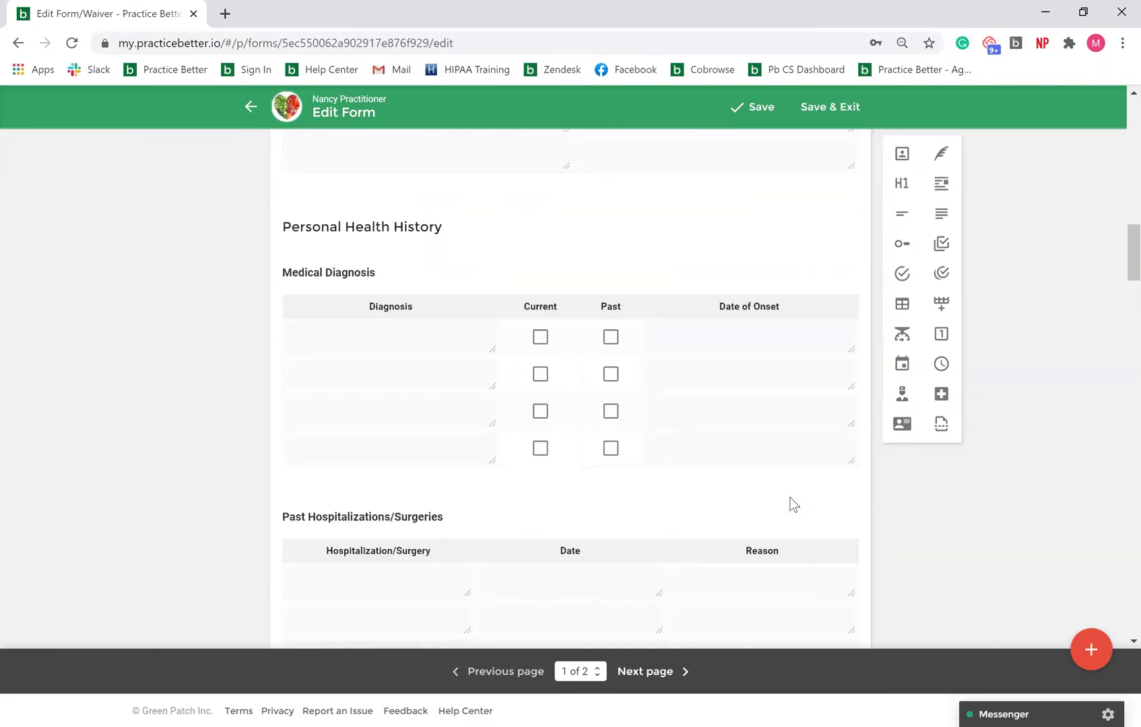
{"action": "scroll", "coordinate": [793, 505], "scroll_direction": "up", "scroll_amount": 6}
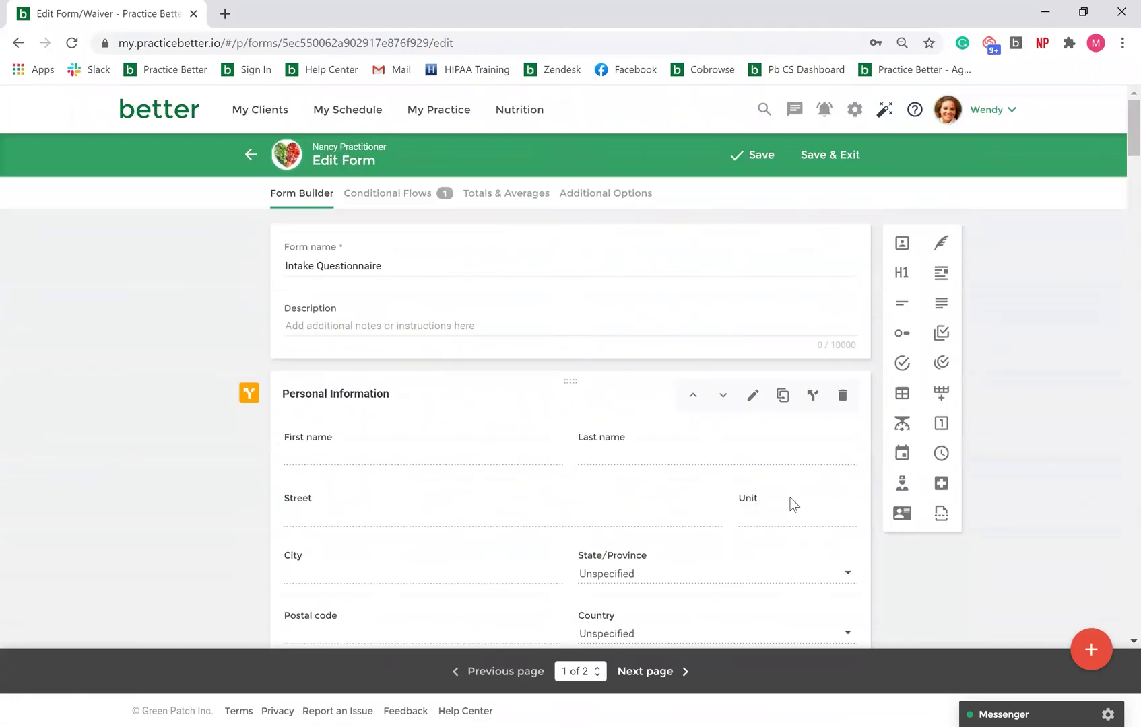
Show the empty Totals & Averages tab of the form editor.
{"action": "left_click", "coordinate": [527, 207]}
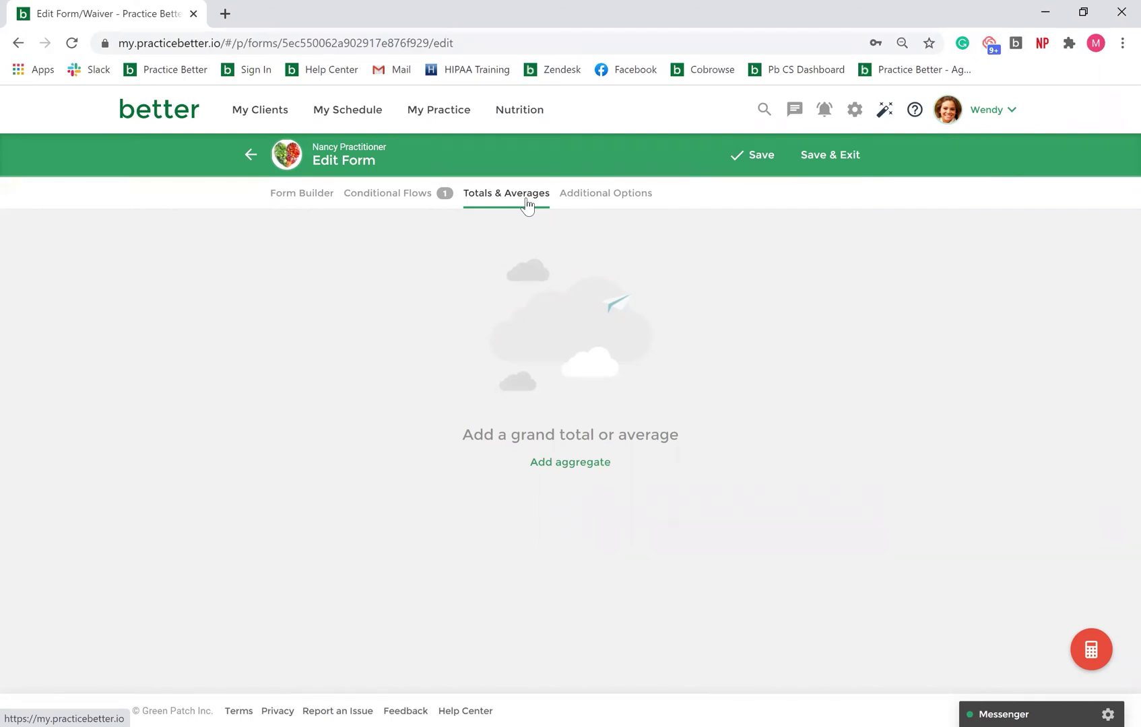
Show the Additional Options tab with Public Form Options and an empty Redirect url.
{"action": "left_click", "coordinate": [585, 202]}
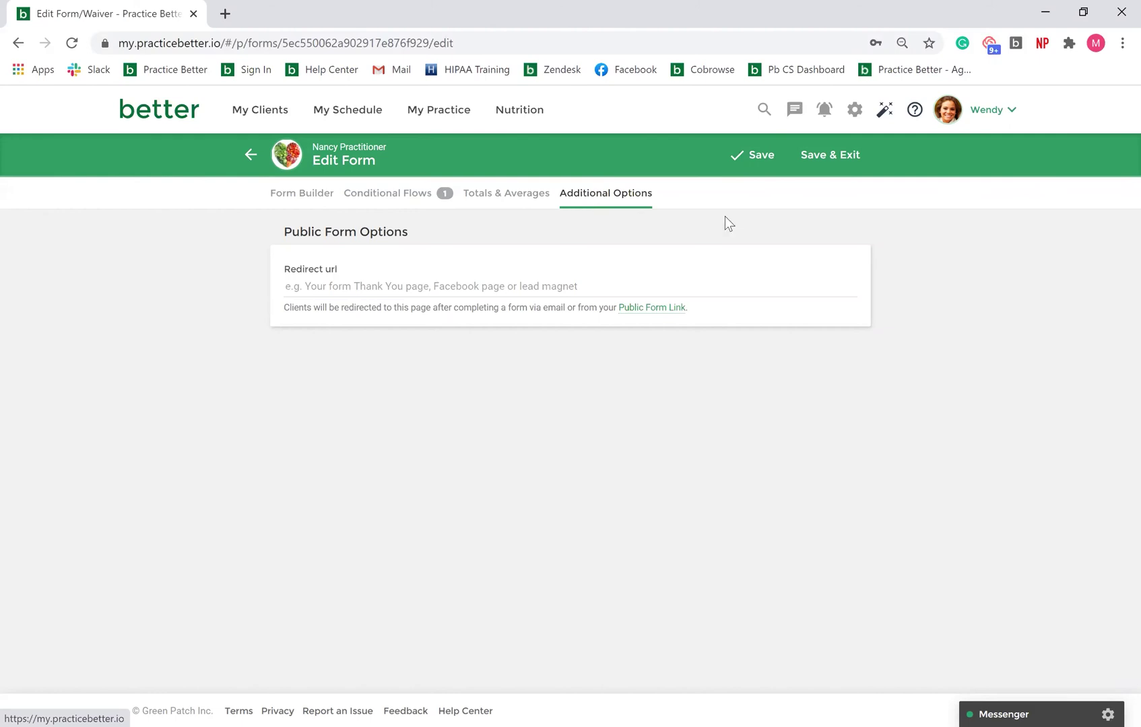
Save and exit the Intake Questionnaire, then open the 3-Day Food Journal's actions menu.
{"action": "left_click", "coordinate": [840, 157]}
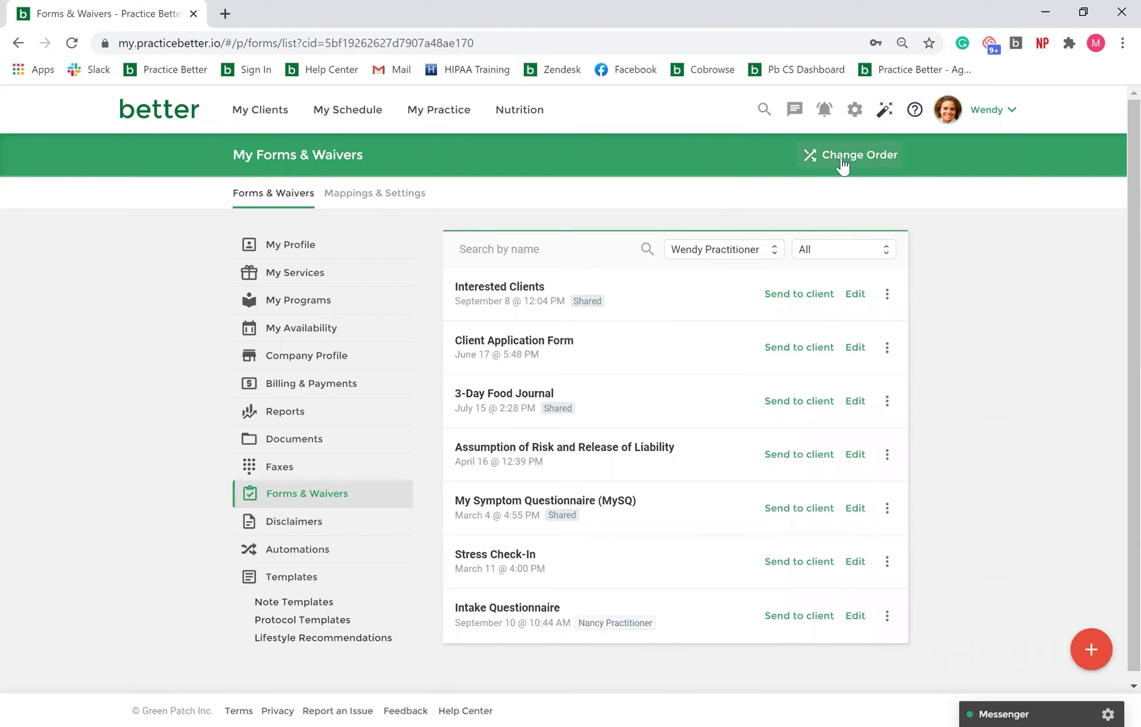
{"action": "left_click", "coordinate": [887, 301]}
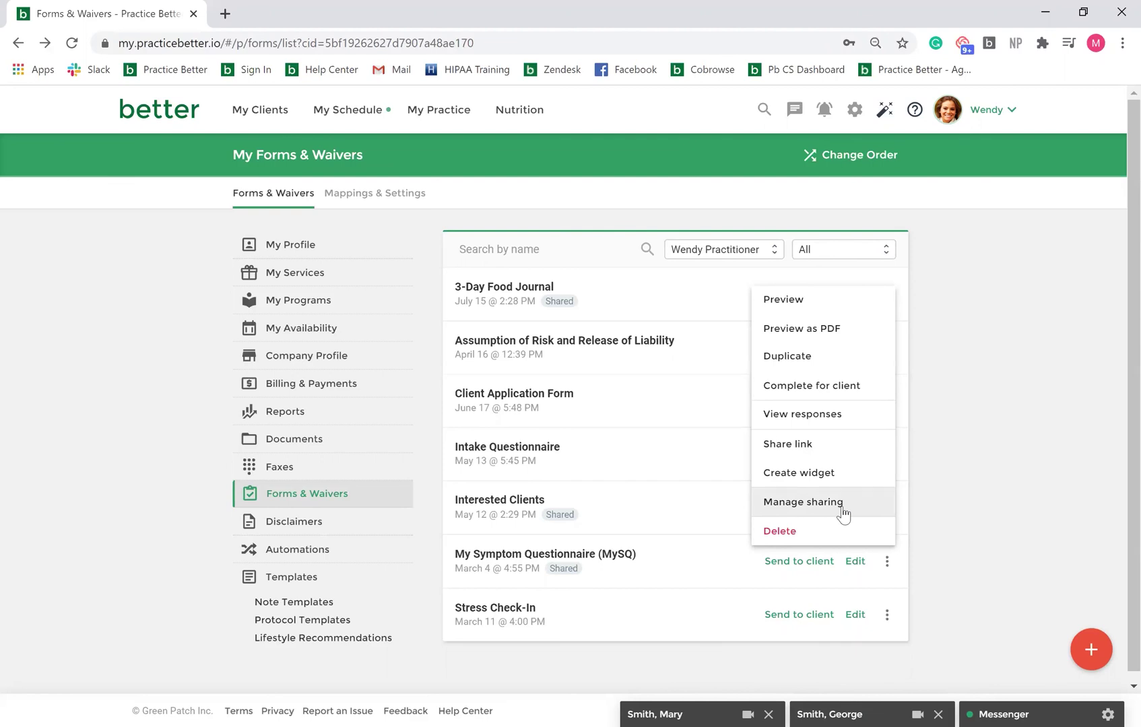
Turn on Share Access Code for the 3-Day Food Journal in its sharing settings.
{"action": "left_click", "coordinate": [802, 503]}
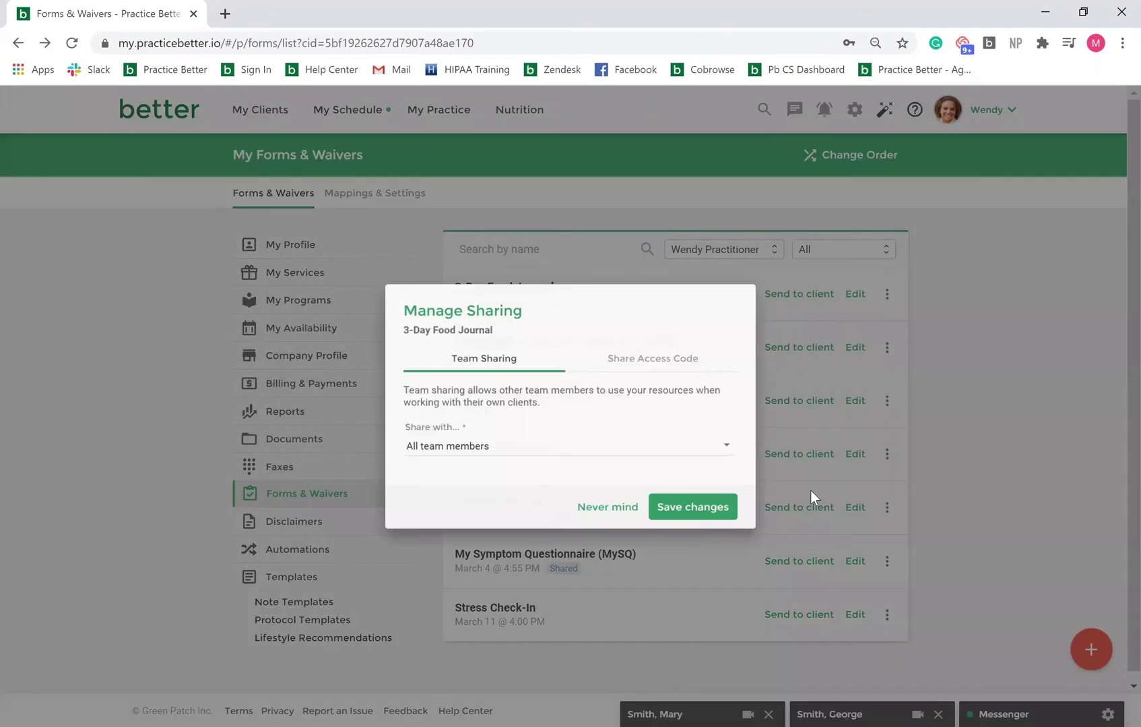
{"action": "left_click", "coordinate": [683, 364]}
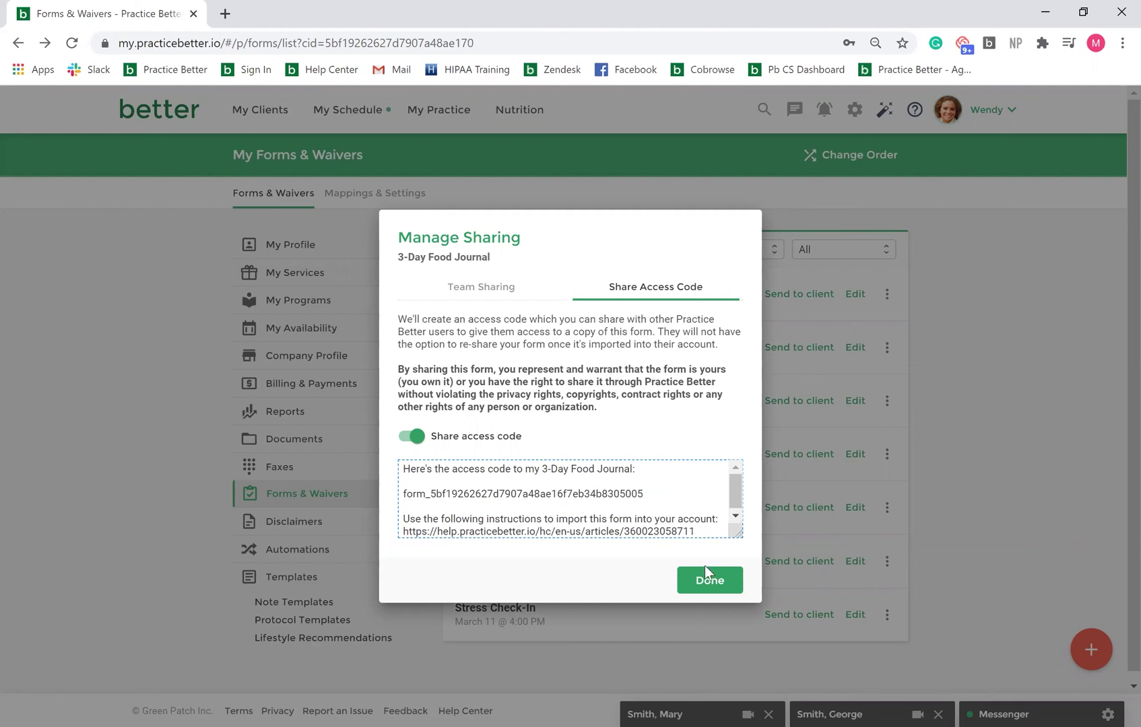
{"action": "left_click", "coordinate": [708, 584]}
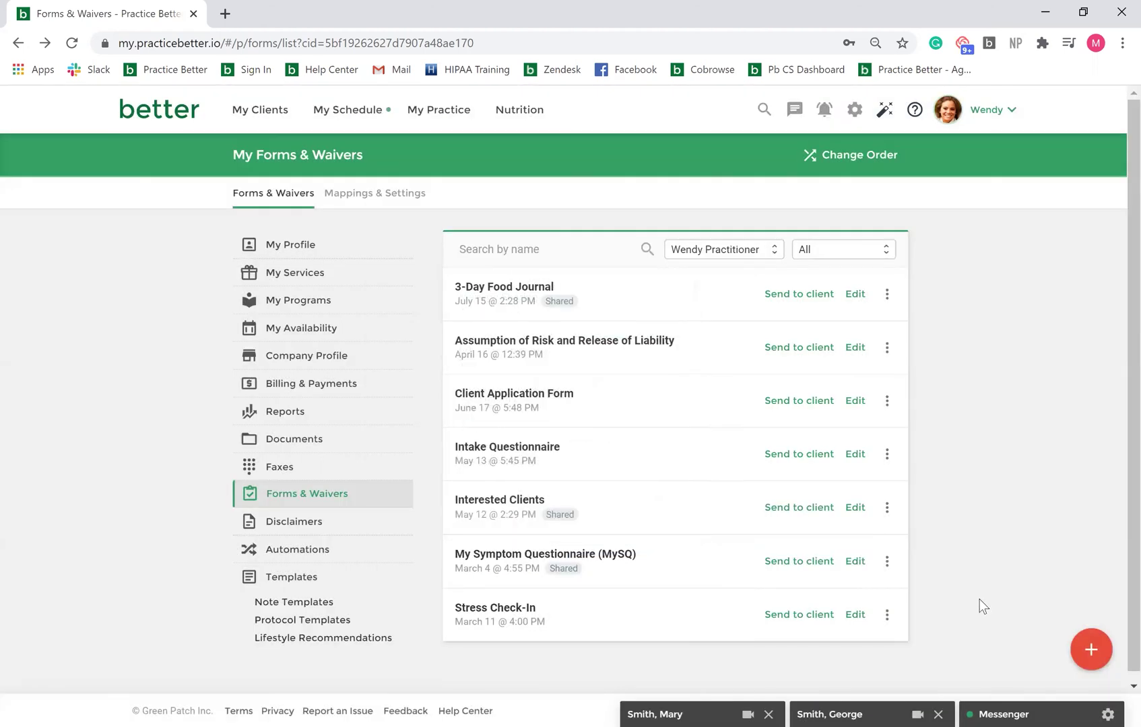
{"action": "left_click", "coordinate": [1092, 652]}
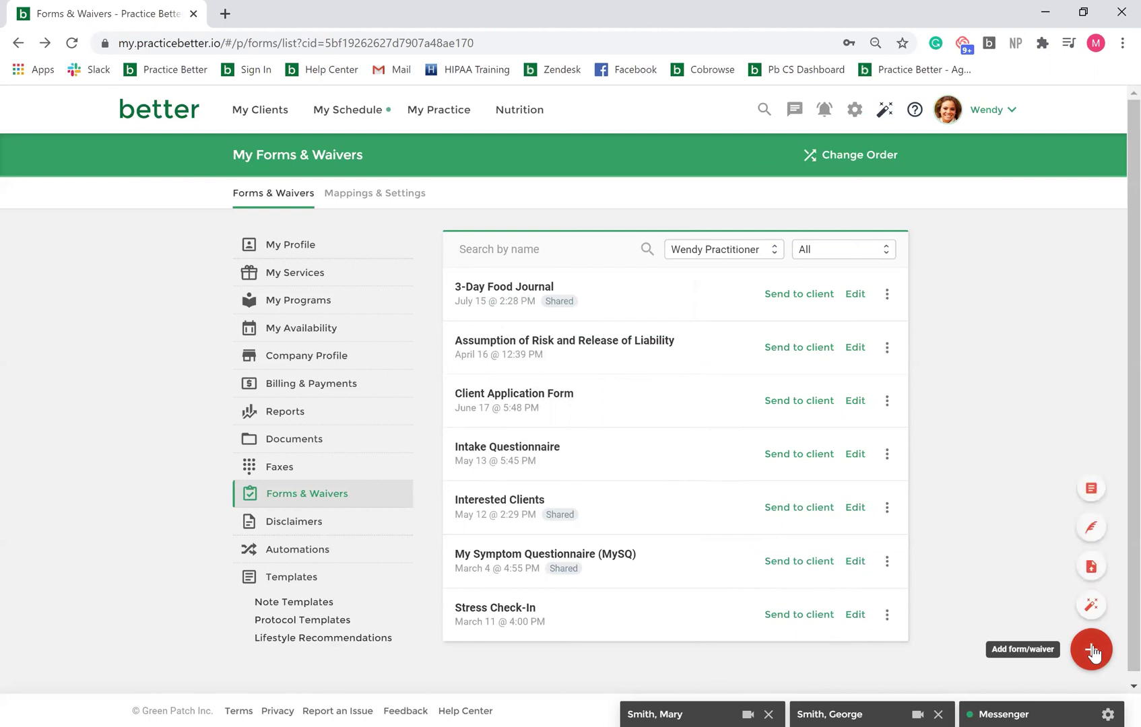
{"action": "left_click", "coordinate": [1091, 605]}
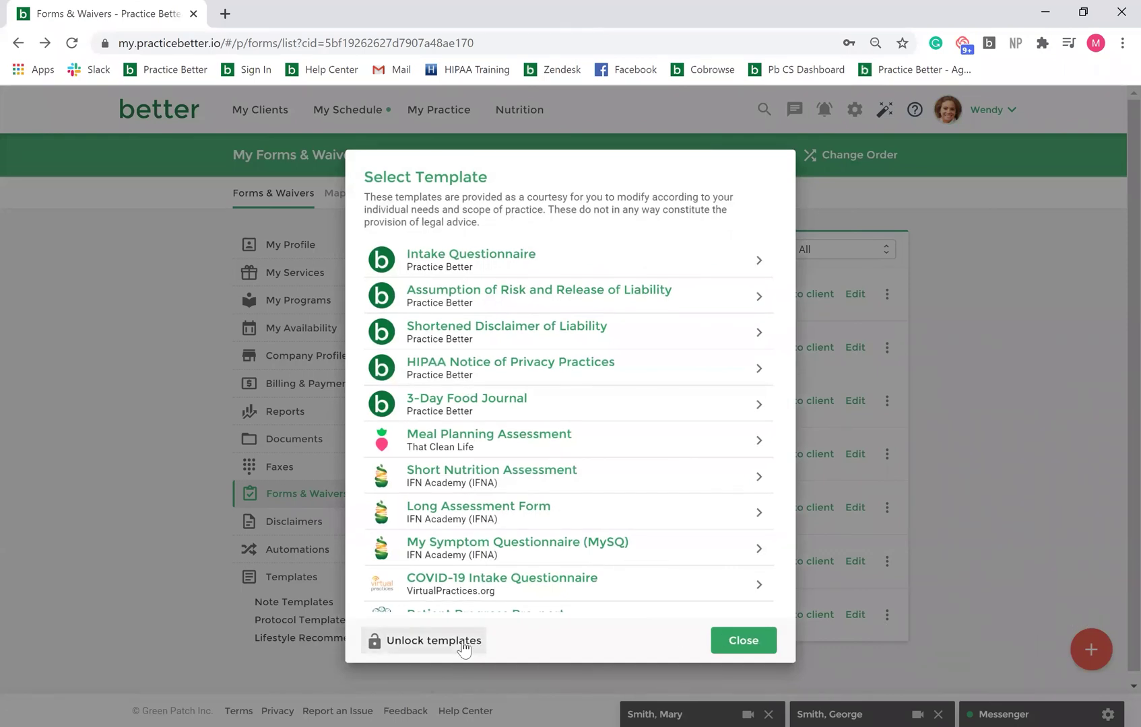
{"action": "left_click", "coordinate": [462, 643]}
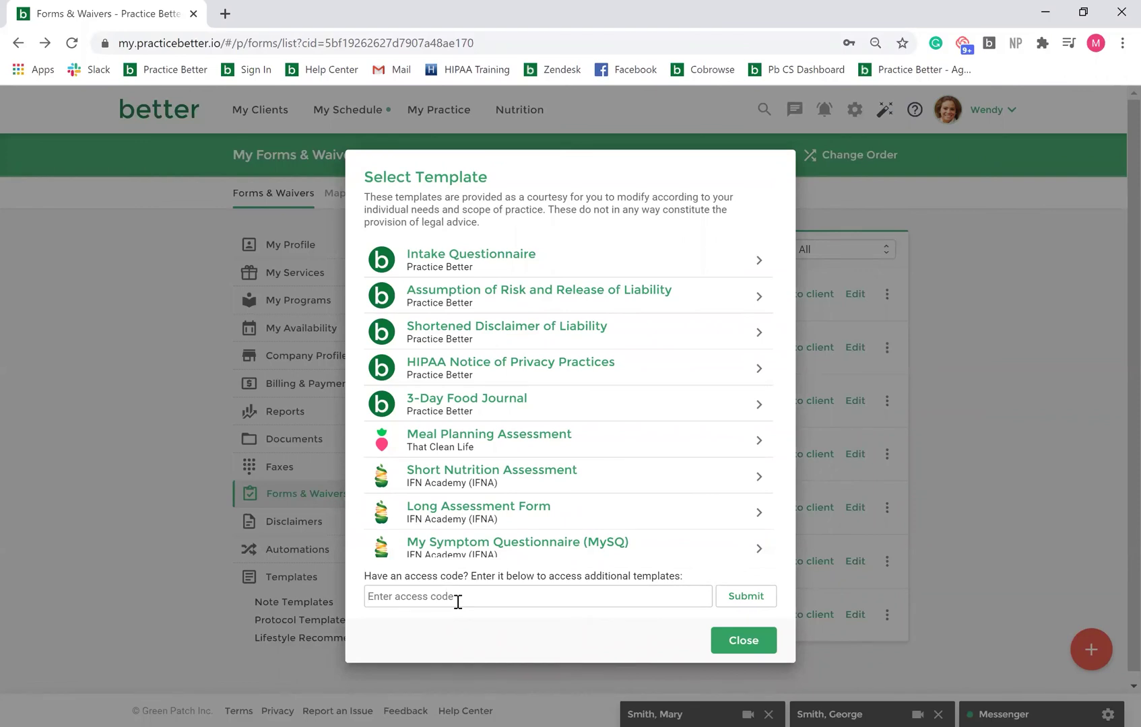
{"action": "left_click", "coordinate": [743, 640]}
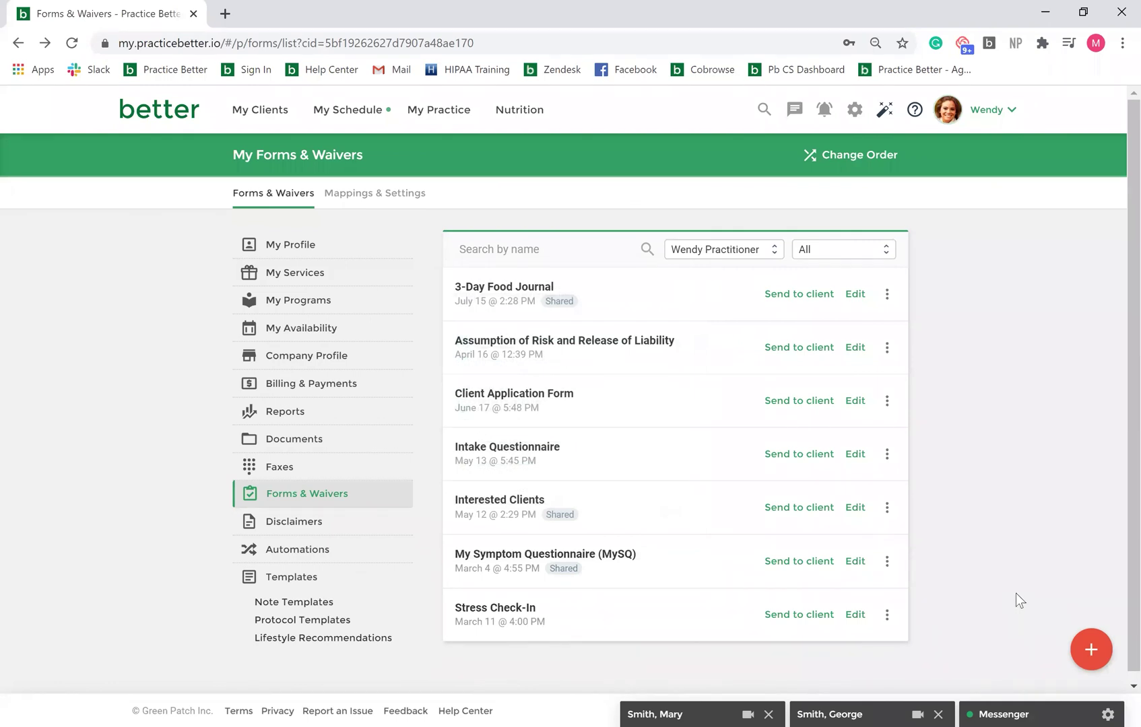